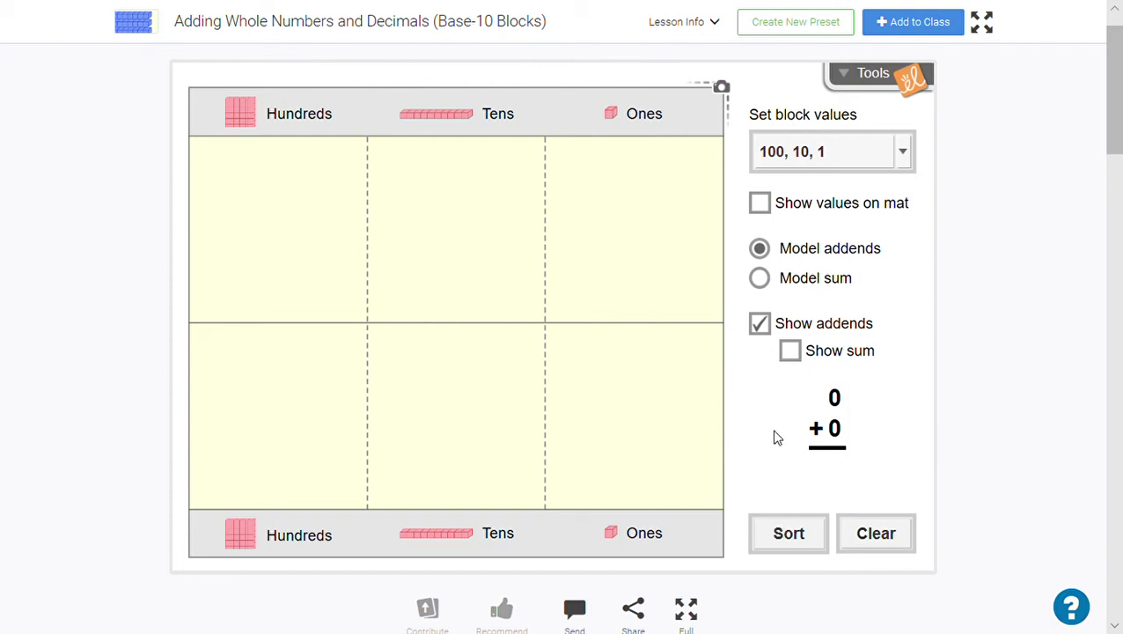
# Place one hundreds block and seven tens rods in the upper addend area to model 170
pyautogui.click(253, 123)
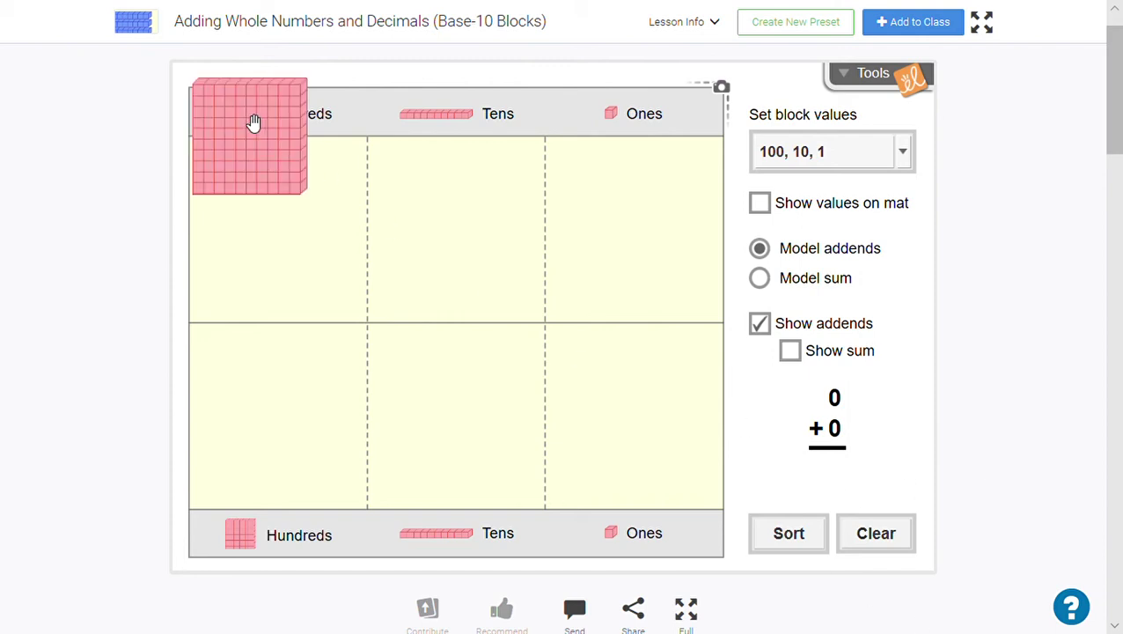
pyautogui.moveTo(253, 122); pyautogui.dragTo(281, 198)
pyautogui.moveTo(429, 118); pyautogui.dragTo(443, 220)
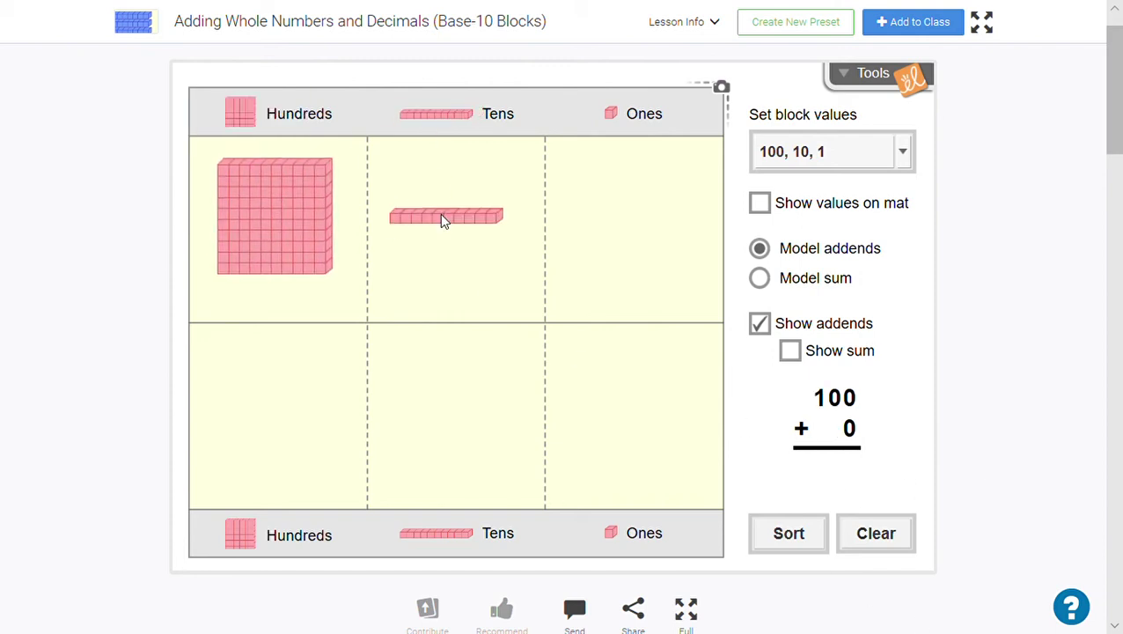
pyautogui.moveTo(444, 118); pyautogui.dragTo(452, 195)
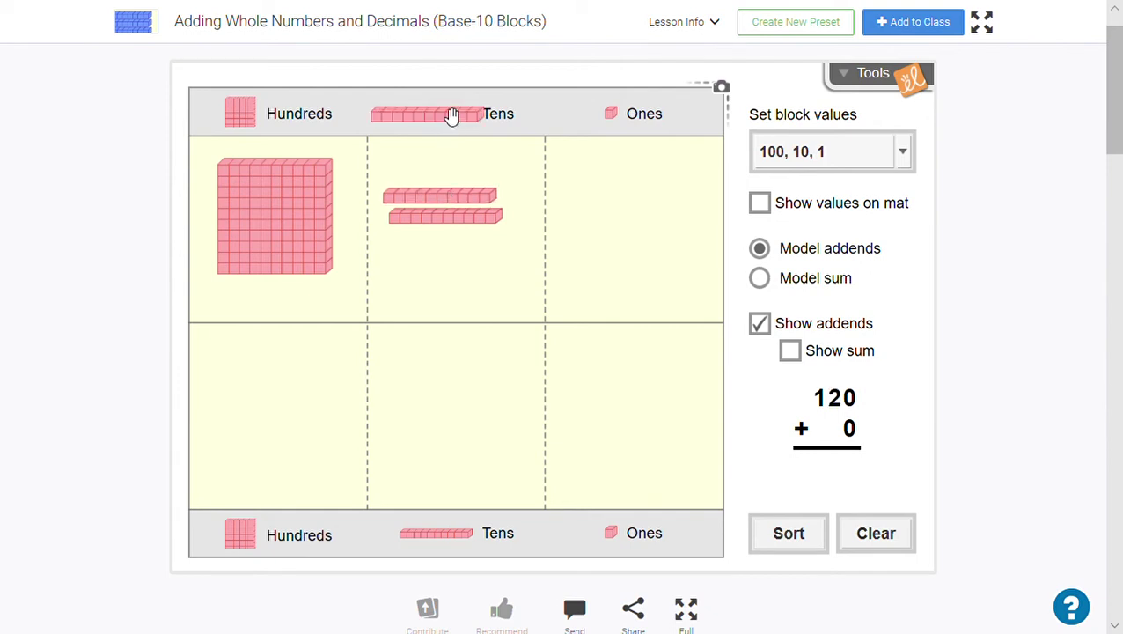
pyautogui.moveTo(451, 117); pyautogui.dragTo(476, 263)
pyautogui.moveTo(458, 121); pyautogui.dragTo(455, 180)
pyautogui.moveTo(449, 118); pyautogui.dragTo(461, 235)
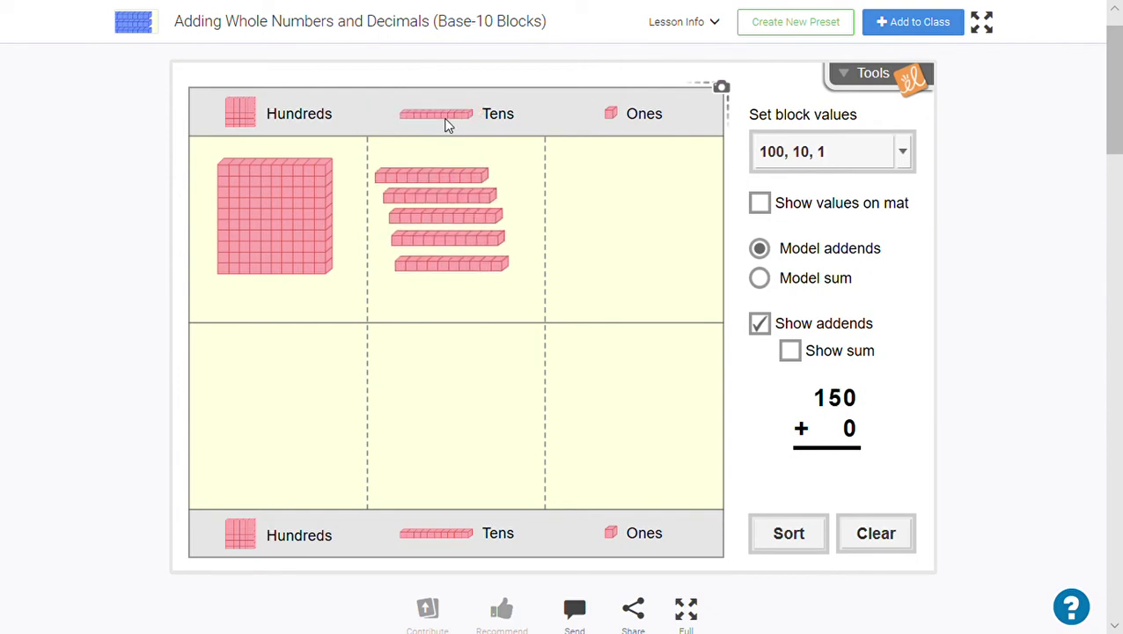
pyautogui.moveTo(451, 123); pyautogui.dragTo(490, 292)
# Add seven ones cubes to the upper addend to make it 177
pyautogui.moveTo(613, 113); pyautogui.dragTo(603, 177)
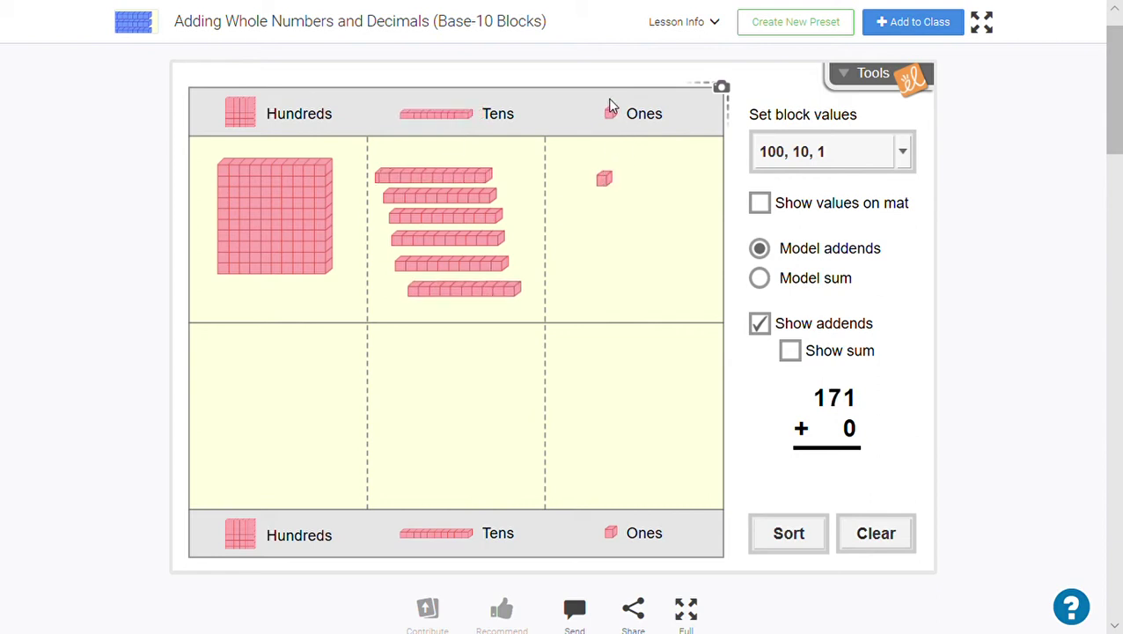
pyautogui.moveTo(612, 105); pyautogui.dragTo(638, 205)
pyautogui.moveTo(619, 121); pyautogui.dragTo(589, 207)
pyautogui.moveTo(616, 120); pyautogui.dragTo(580, 156)
pyautogui.moveTo(622, 194); pyautogui.dragTo(616, 198)
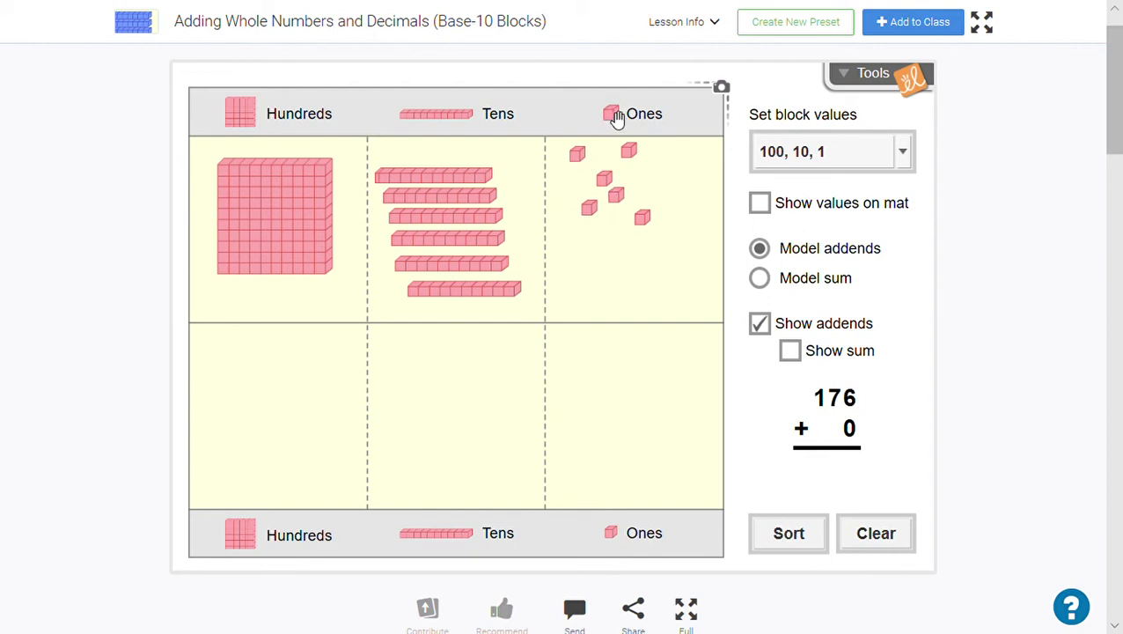
pyautogui.moveTo(613, 115); pyautogui.dragTo(656, 168)
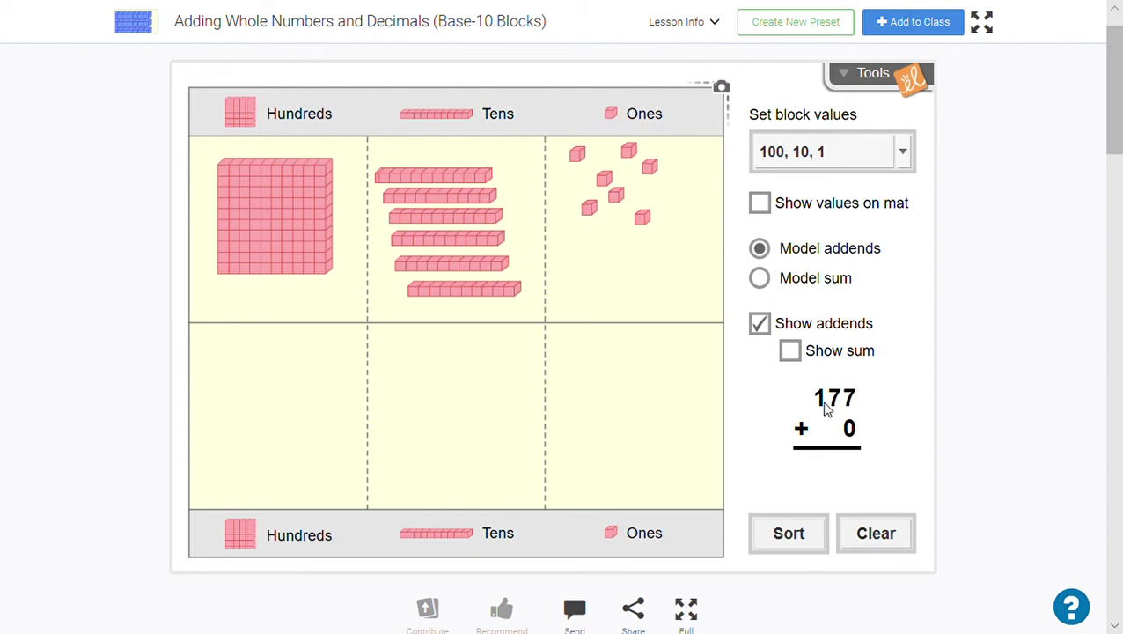
# Model 208 as the lower addend with two hundreds blocks and eight ones cubes
pyautogui.moveTo(240, 534); pyautogui.dragTo(263, 431)
pyautogui.moveTo(240, 534); pyautogui.dragTo(287, 475)
pyautogui.moveTo(603, 537); pyautogui.dragTo(607, 431)
pyautogui.moveTo(620, 539); pyautogui.dragTo(640, 463)
pyautogui.moveTo(614, 534); pyautogui.dragTo(605, 458)
pyautogui.moveTo(616, 541); pyautogui.dragTo(642, 438)
pyautogui.moveTo(615, 528); pyautogui.dragTo(622, 464)
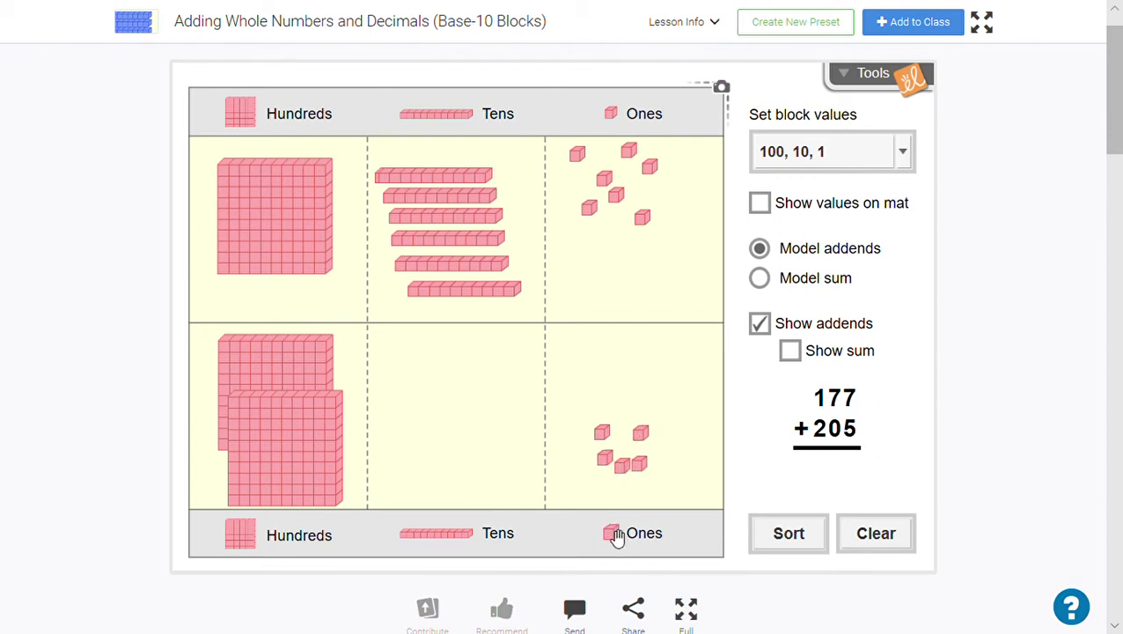
pyautogui.moveTo(617, 538); pyautogui.dragTo(592, 485)
pyautogui.moveTo(610, 531); pyautogui.dragTo(653, 489)
pyautogui.moveTo(614, 534); pyautogui.dragTo(622, 491)
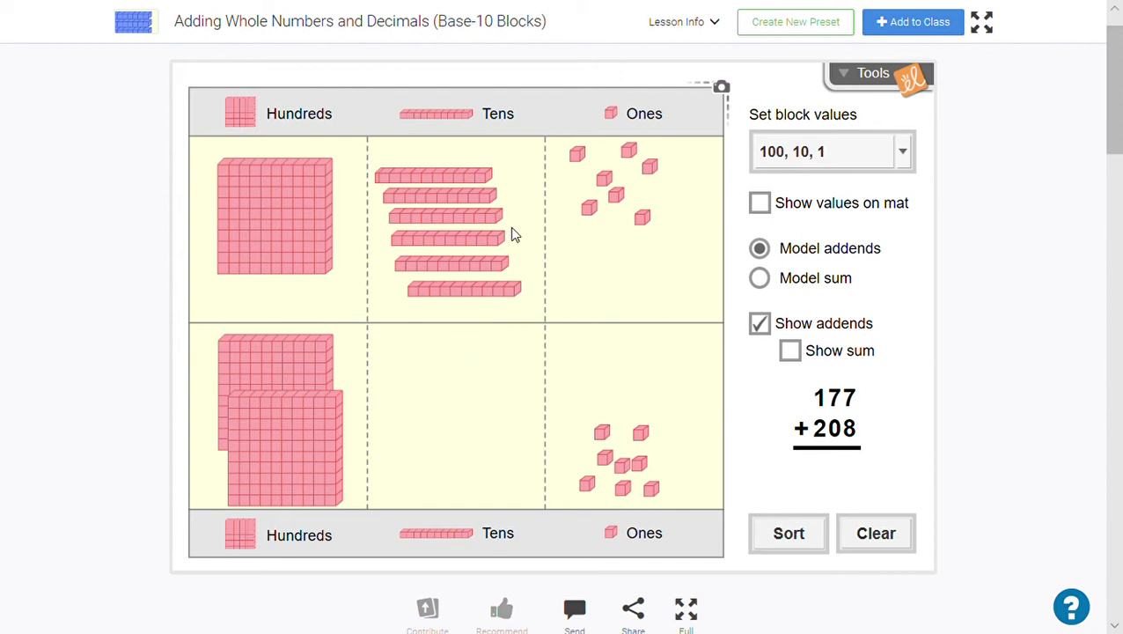
# Show the sum of the two whole-number addends to check it, and hide it again
pyautogui.click(791, 352)
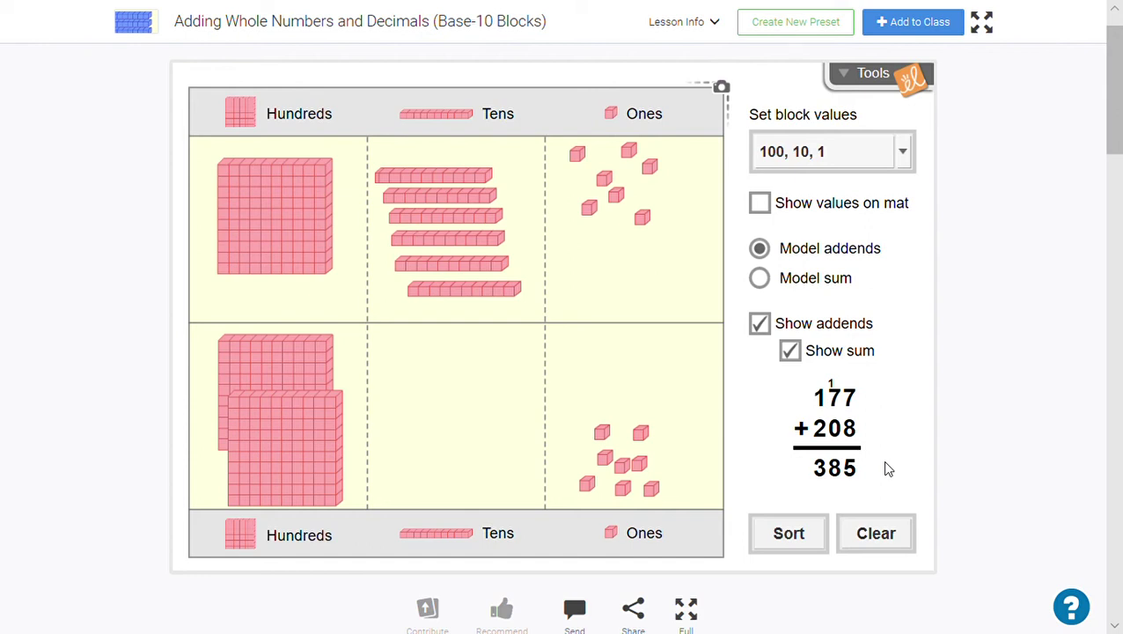
pyautogui.click(797, 353)
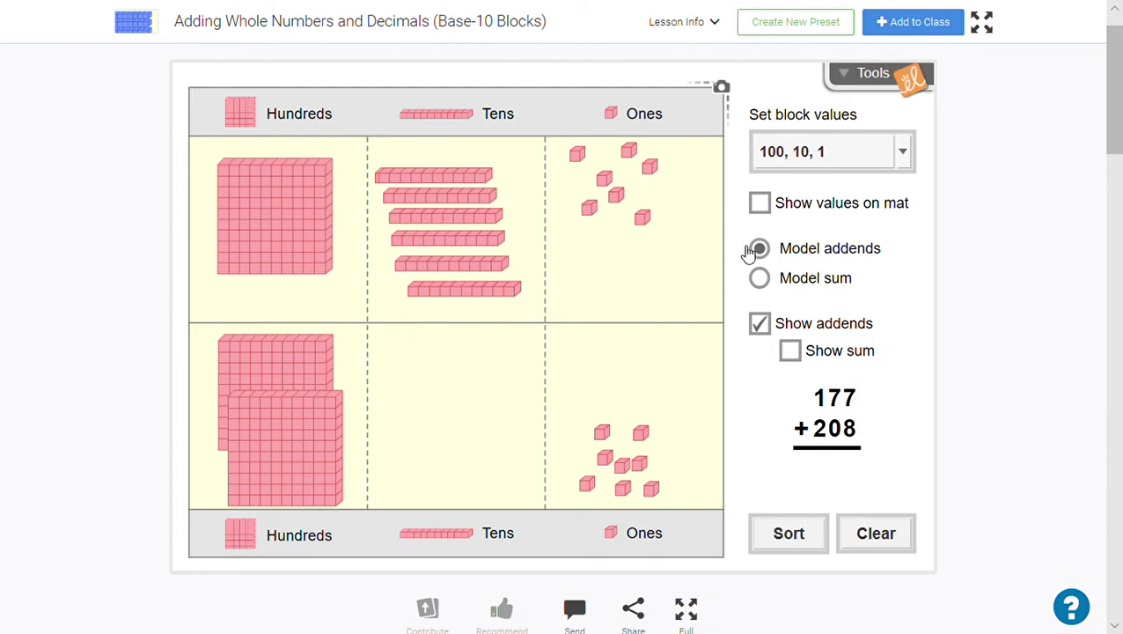
pyautogui.click(909, 158)
pyautogui.click(910, 161)
# Clear the mat and set the block values to 0.1, 0.01, 0.001
pyautogui.click(865, 538)
pyautogui.click(243, 113)
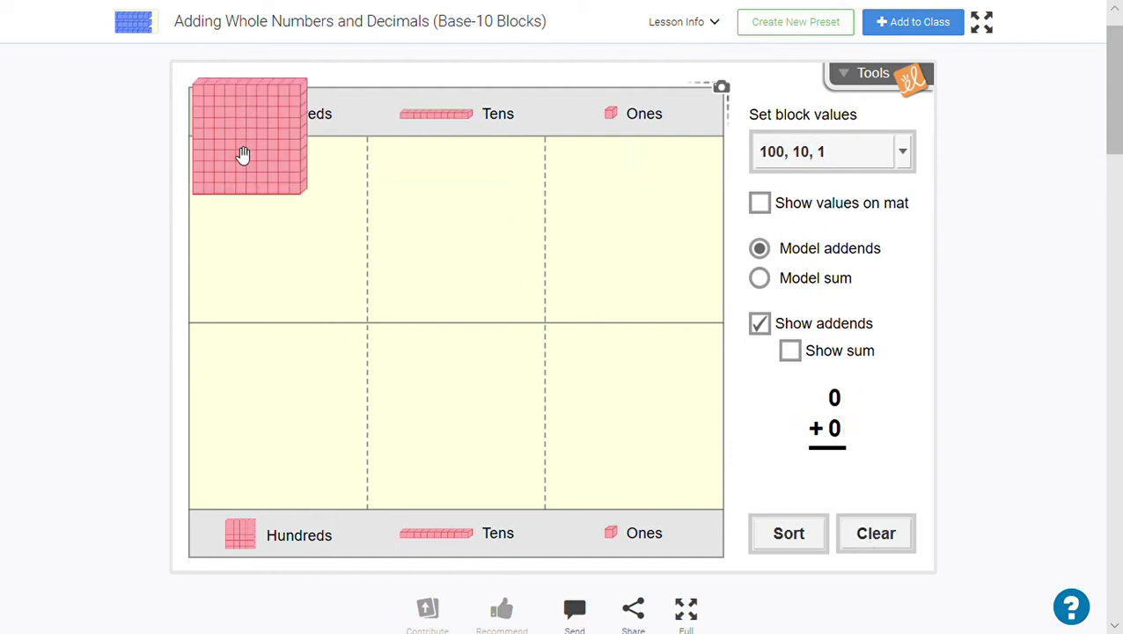
pyautogui.click(261, 136)
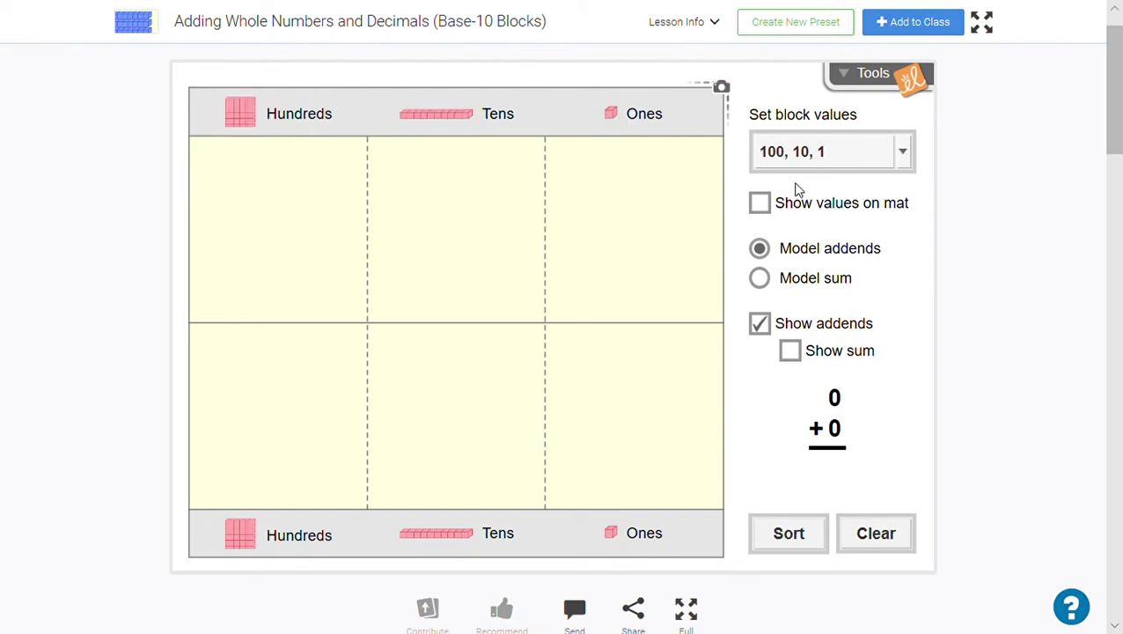
pyautogui.click(909, 165)
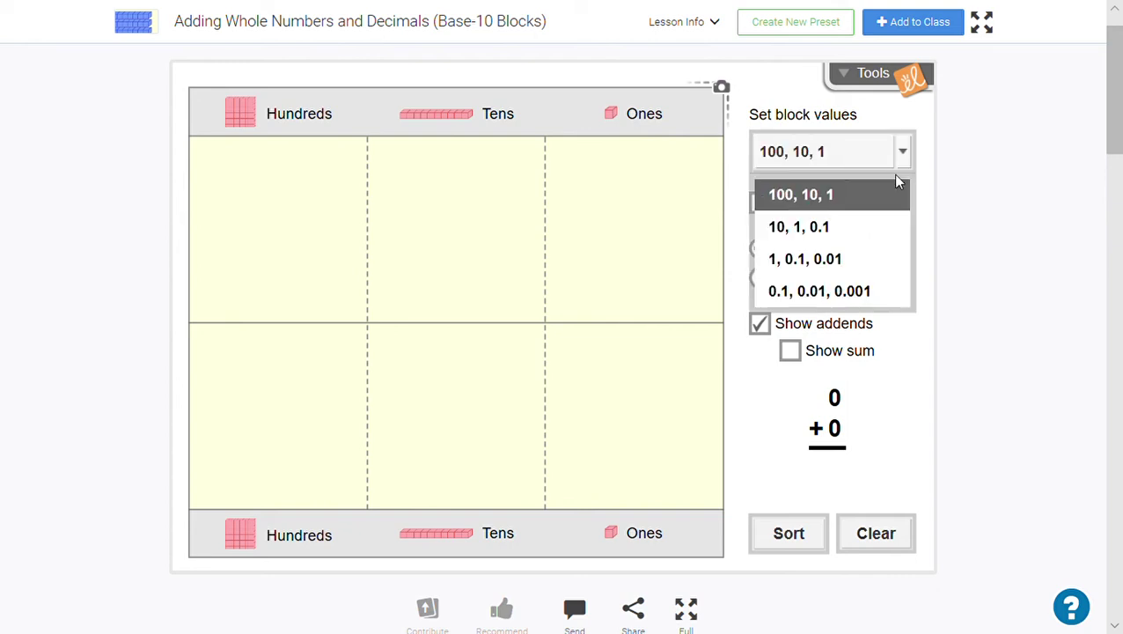
pyautogui.click(850, 288)
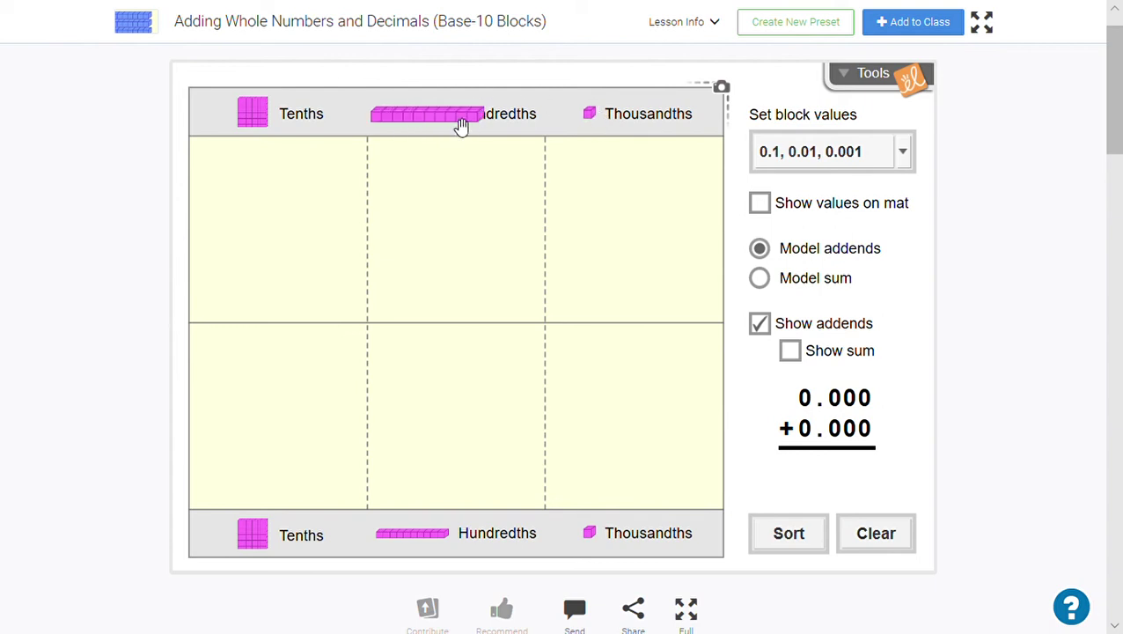
# Model 0.381 as the upper addend with three tenths blocks, eight hundredths rods and one thousandths cube
pyautogui.moveTo(255, 114); pyautogui.dragTo(219, 116)
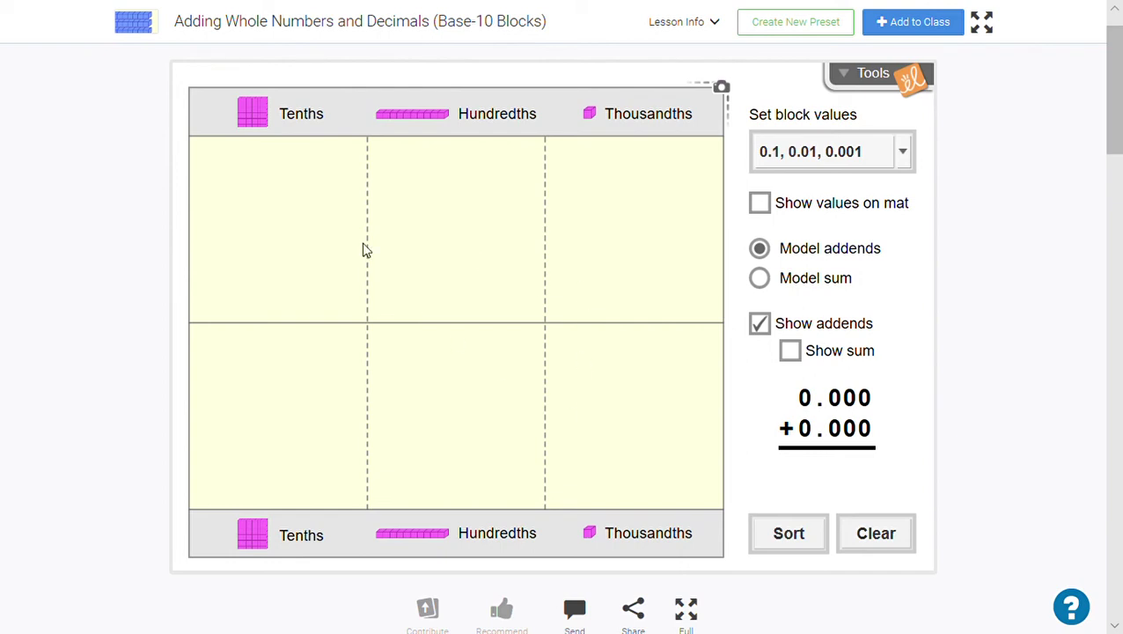
pyautogui.moveTo(253, 112); pyautogui.dragTo(293, 208)
pyautogui.moveTo(253, 113); pyautogui.dragTo(288, 203)
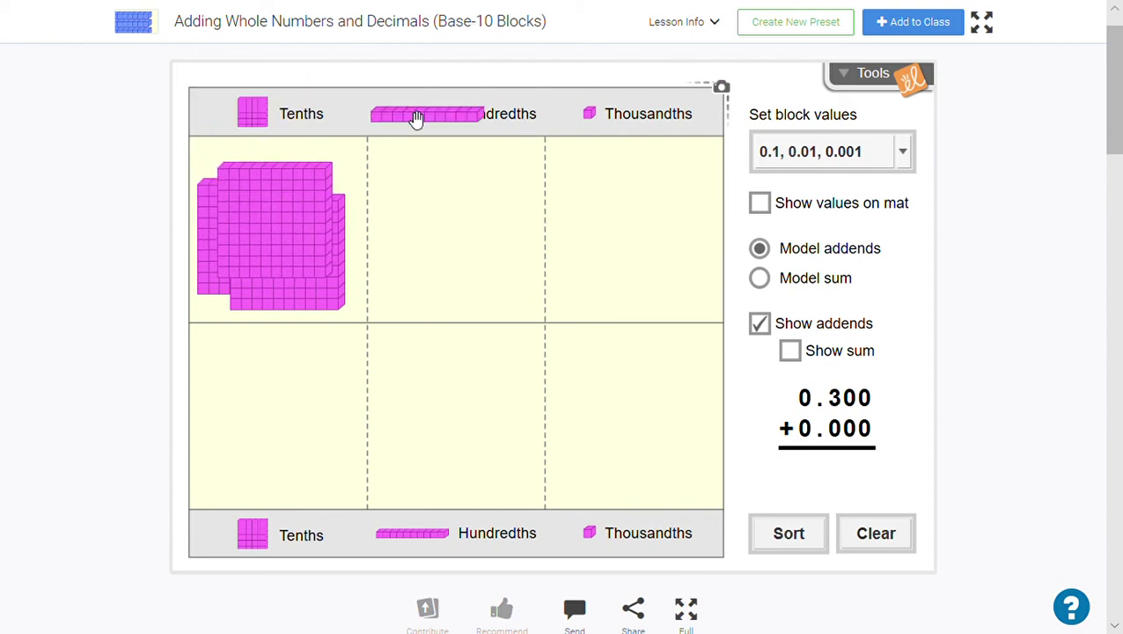
pyautogui.moveTo(426, 117); pyautogui.dragTo(466, 243)
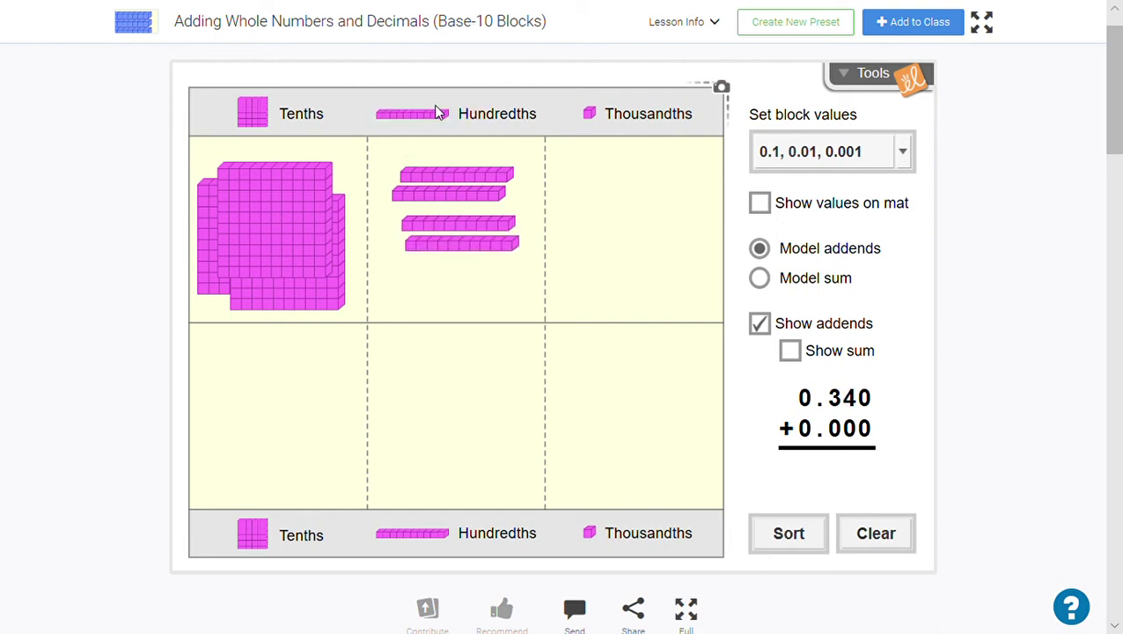
pyautogui.moveTo(434, 113); pyautogui.dragTo(446, 276)
pyautogui.moveTo(424, 129); pyautogui.dragTo(443, 215)
pyautogui.moveTo(411, 128); pyautogui.dragTo(455, 205)
pyautogui.moveTo(597, 118); pyautogui.dragTo(613, 233)
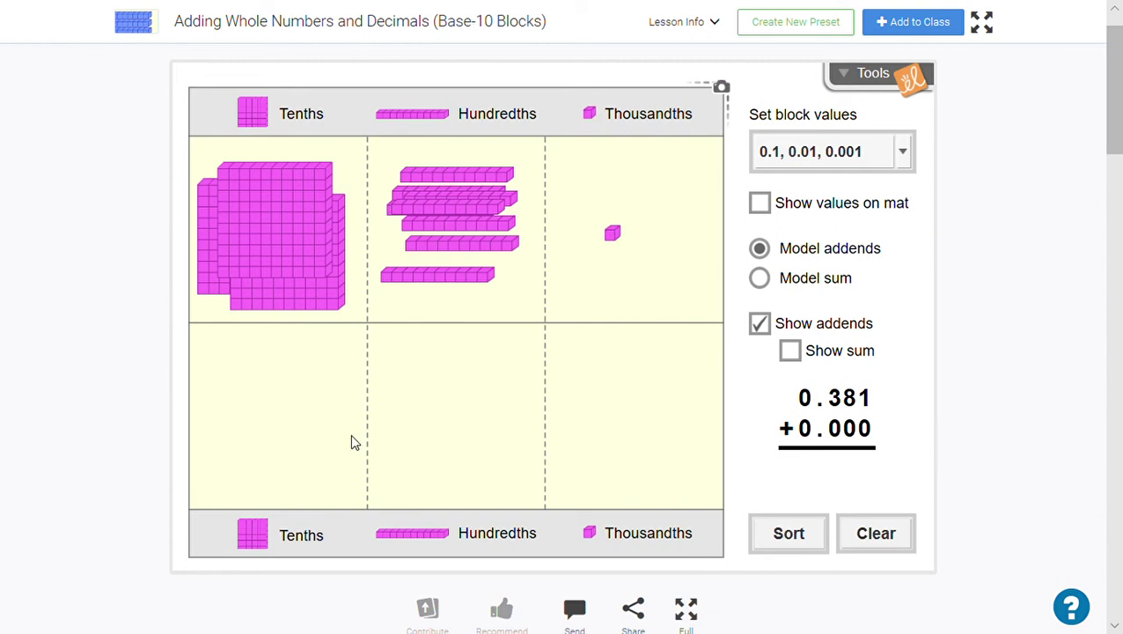
# Model 0.125 as the lower addend with one tenths block, two hundredths rods and five thousandths cubes, and show the sum
pyautogui.moveTo(264, 533); pyautogui.dragTo(283, 453)
pyautogui.moveTo(390, 538); pyautogui.dragTo(447, 433)
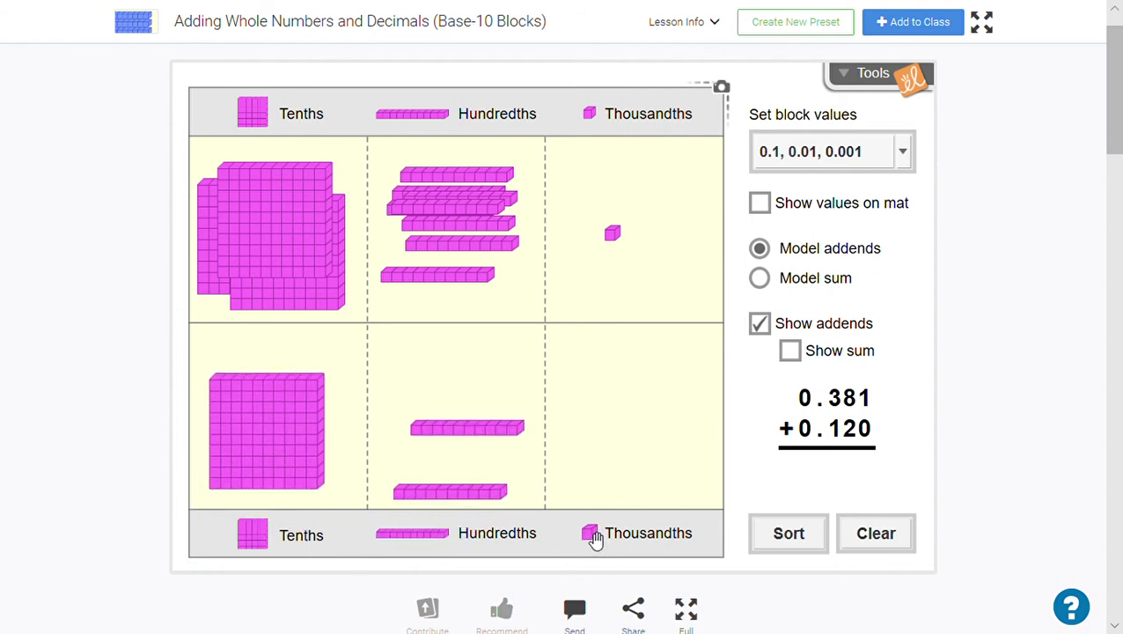
pyautogui.moveTo(592, 535); pyautogui.dragTo(602, 483)
pyautogui.moveTo(593, 541); pyautogui.dragTo(640, 482)
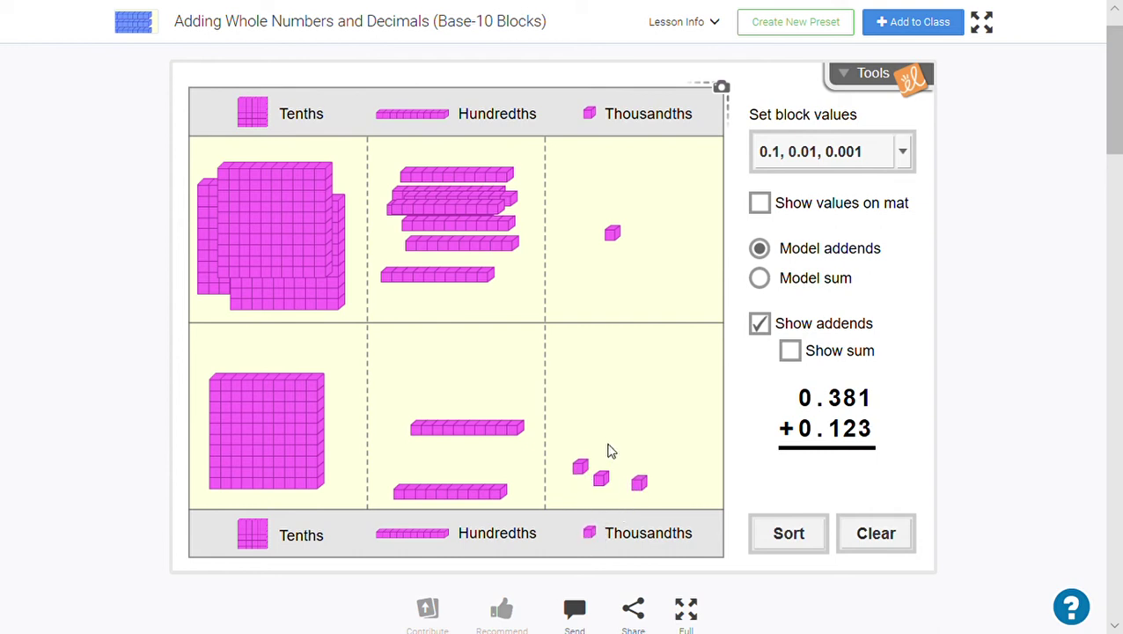
pyautogui.moveTo(591, 534); pyautogui.dragTo(644, 450)
pyautogui.click(793, 354)
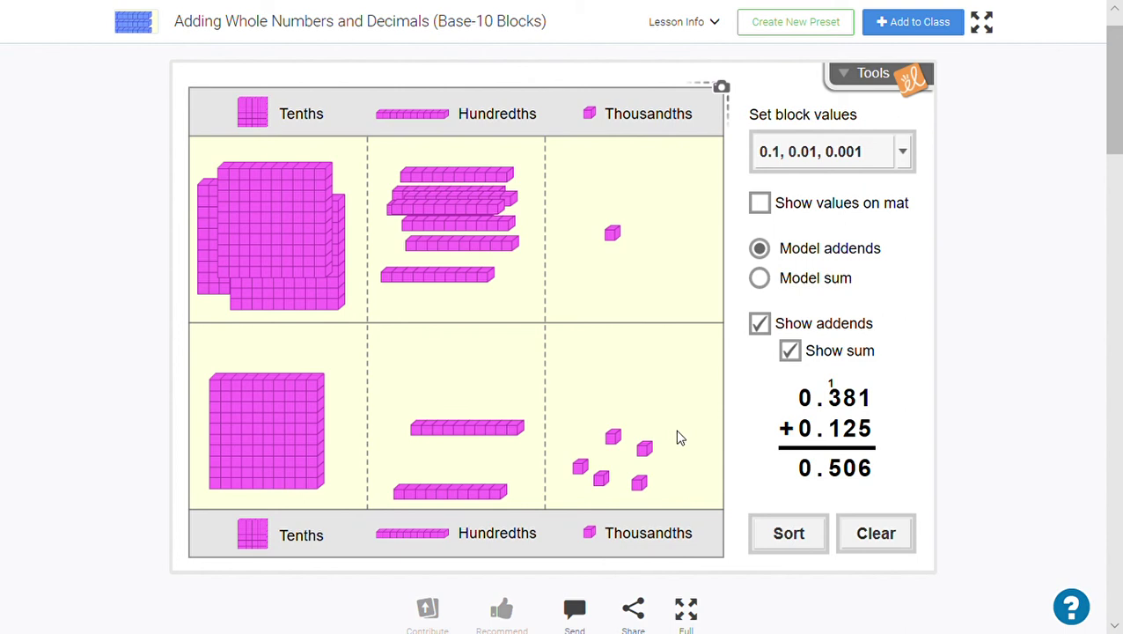
# Clear all blocks from the mat and hide the sum
pyautogui.click(885, 535)
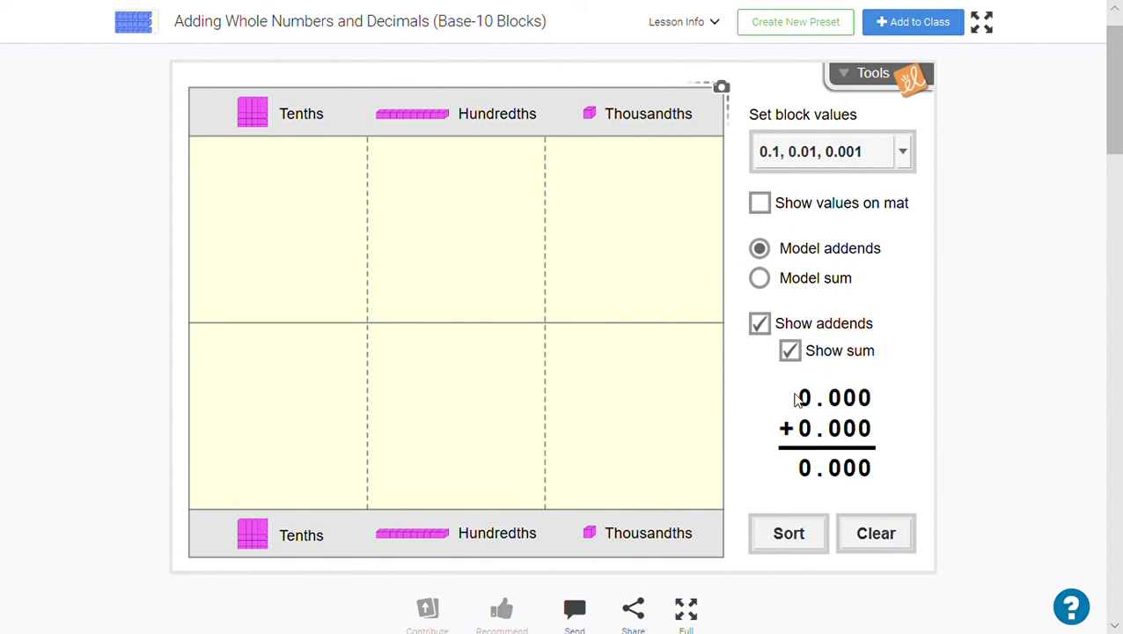
pyautogui.click(791, 354)
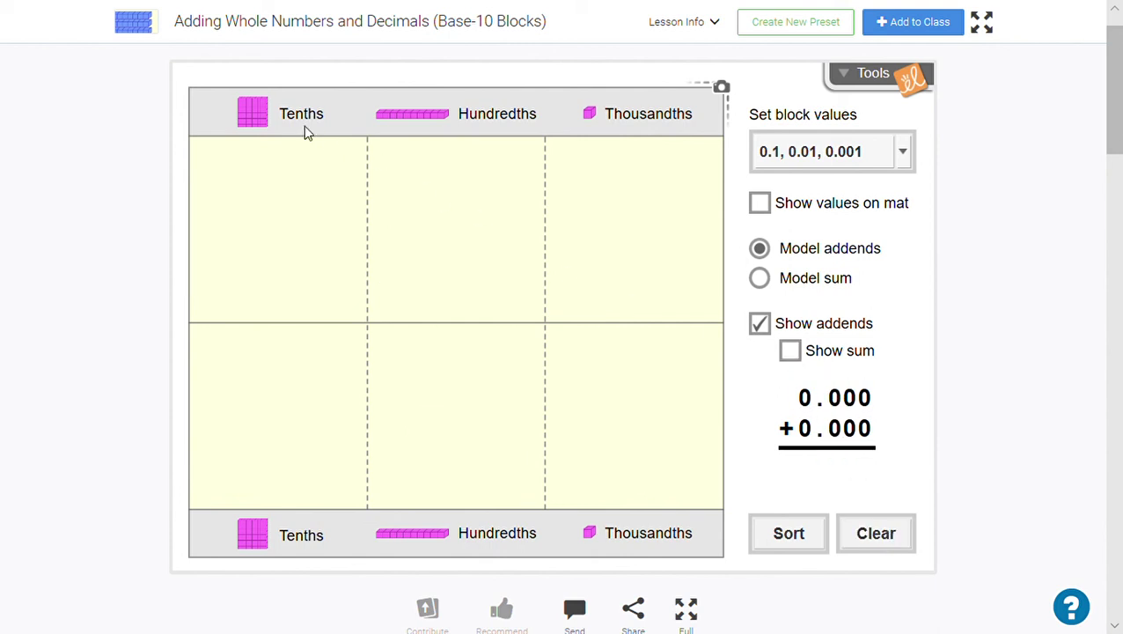
# Place nine tenths blocks in the upper addend area to model 0.900
pyautogui.click(259, 121)
pyautogui.moveTo(270, 201); pyautogui.dragTo(275, 211)
pyautogui.moveTo(270, 124); pyautogui.dragTo(296, 228)
pyautogui.click(270, 124)
pyautogui.moveTo(270, 124); pyautogui.dragTo(296, 230)
pyautogui.click(263, 136)
pyautogui.moveTo(263, 136); pyautogui.dragTo(275, 211)
pyautogui.moveTo(256, 141); pyautogui.dragTo(262, 224)
pyautogui.moveTo(252, 115); pyautogui.dragTo(297, 192)
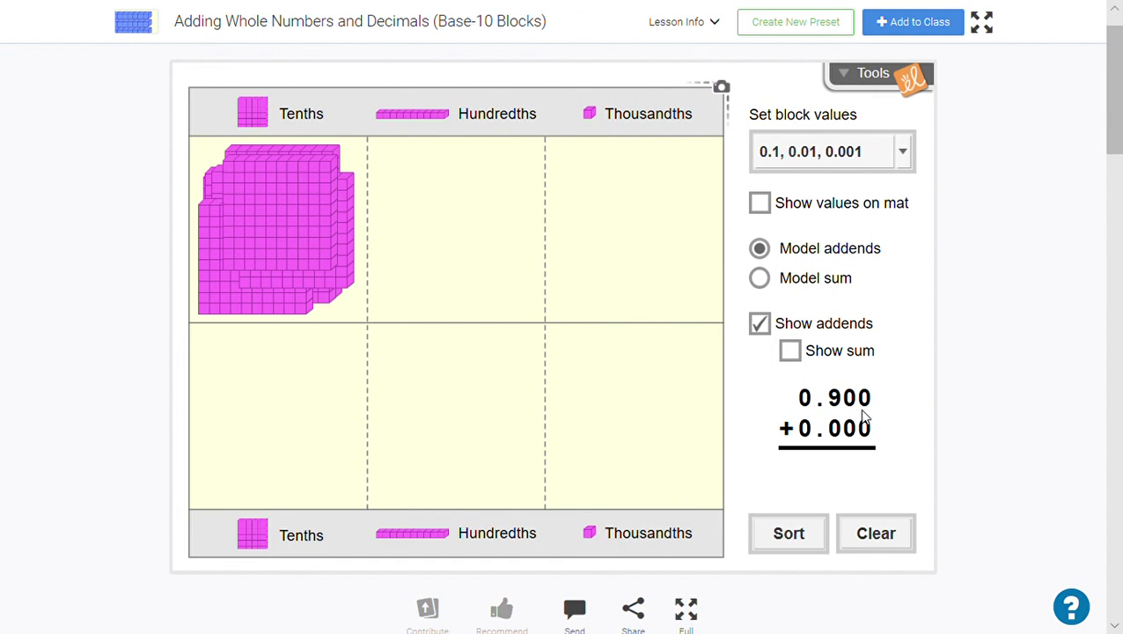
# Add one hundredths rod and two thousandths cubes to the upper addend to make it 0.912
pyautogui.moveTo(428, 118); pyautogui.dragTo(473, 204)
pyautogui.moveTo(602, 117); pyautogui.dragTo(599, 207)
pyautogui.moveTo(594, 118); pyautogui.dragTo(596, 188)
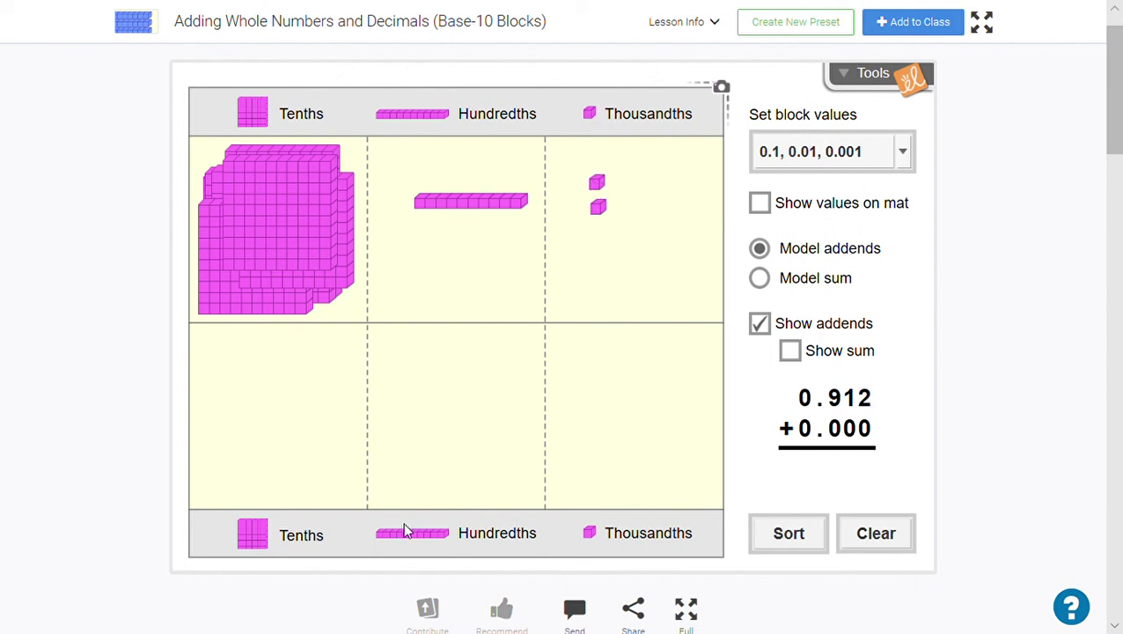
# Model 0.300 as the lower addend with three tenths blocks and show the sum
pyautogui.moveTo(254, 535); pyautogui.dragTo(272, 455)
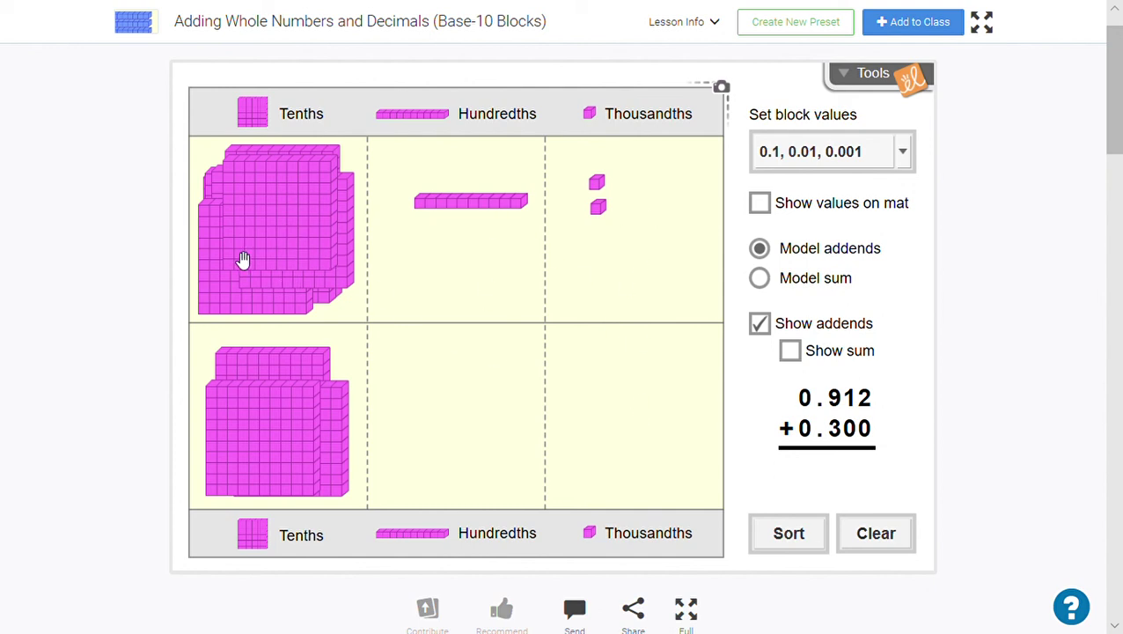
pyautogui.click(791, 354)
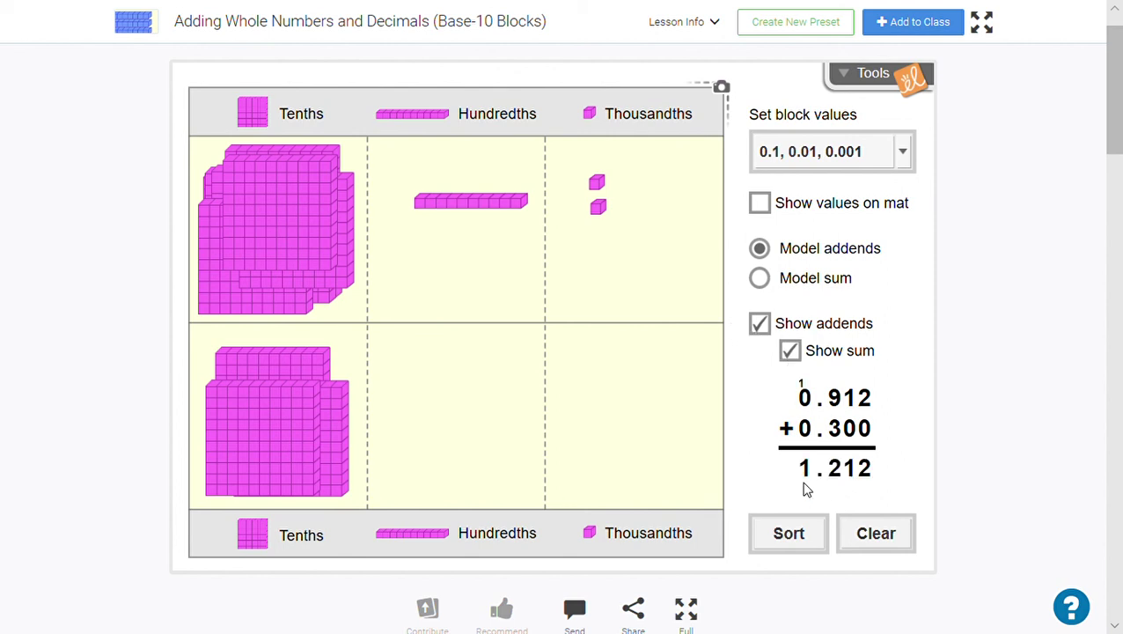